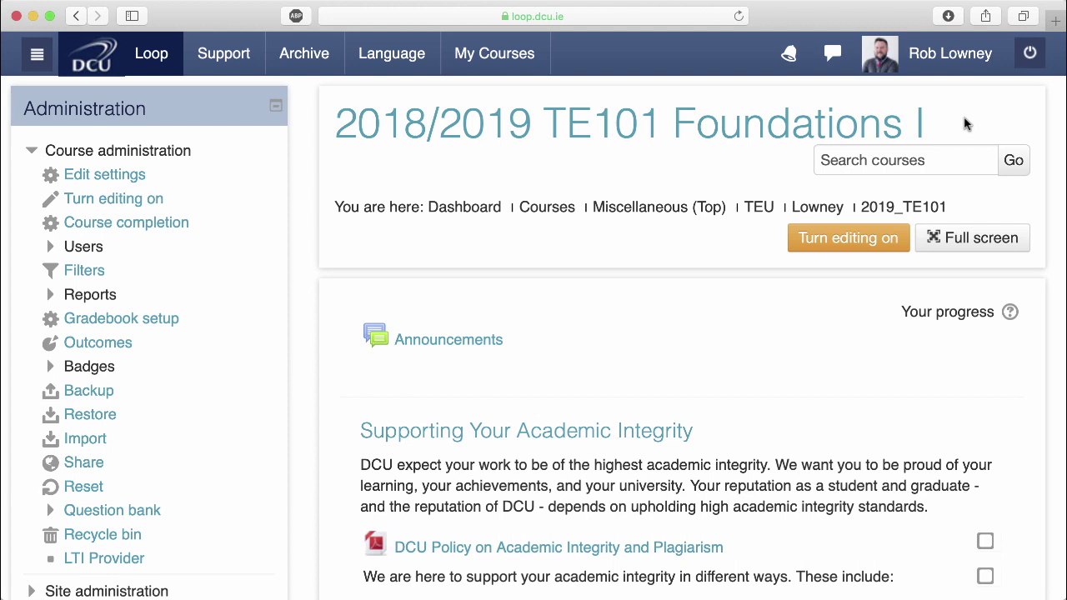
Open the Essay 01 Assessment Brief PDF and highlight its outdated 2016 year.
scroll(965, 124, "down", 10)
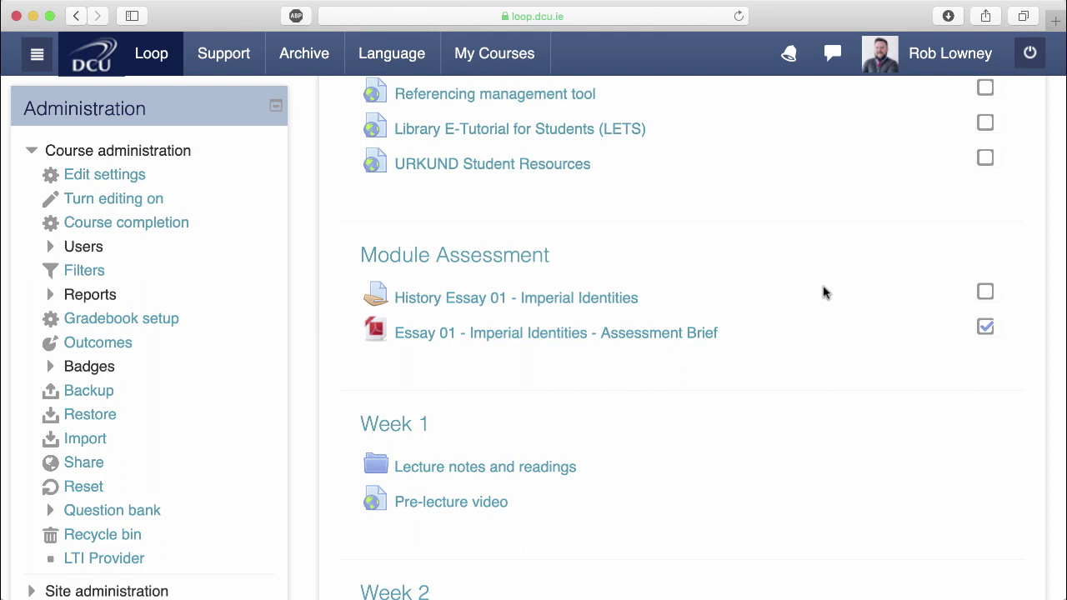
left_click(633, 335)
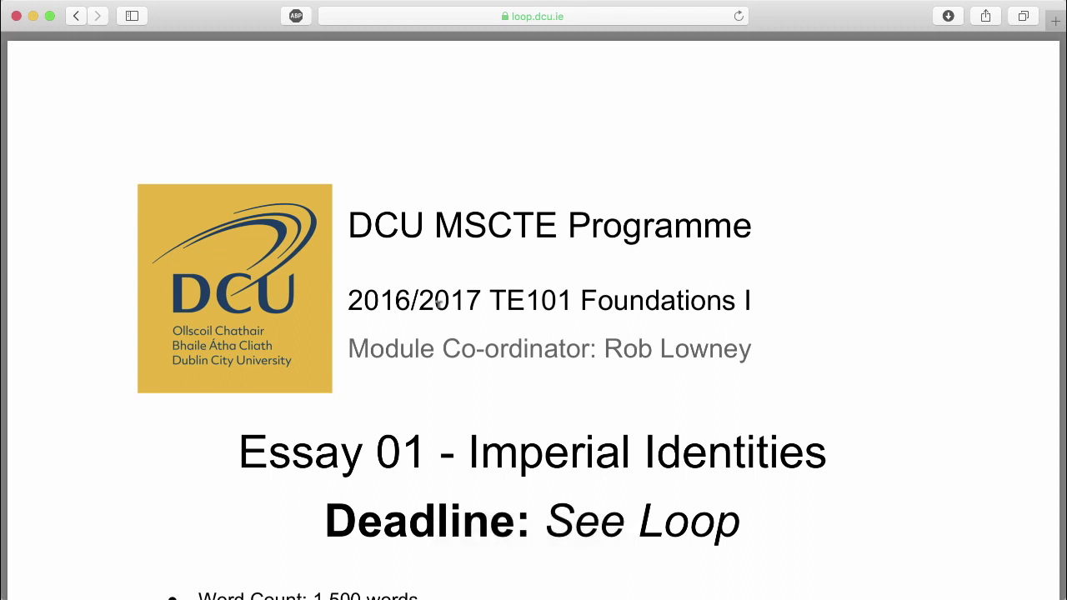
left_click_drag(348, 292, 479, 293)
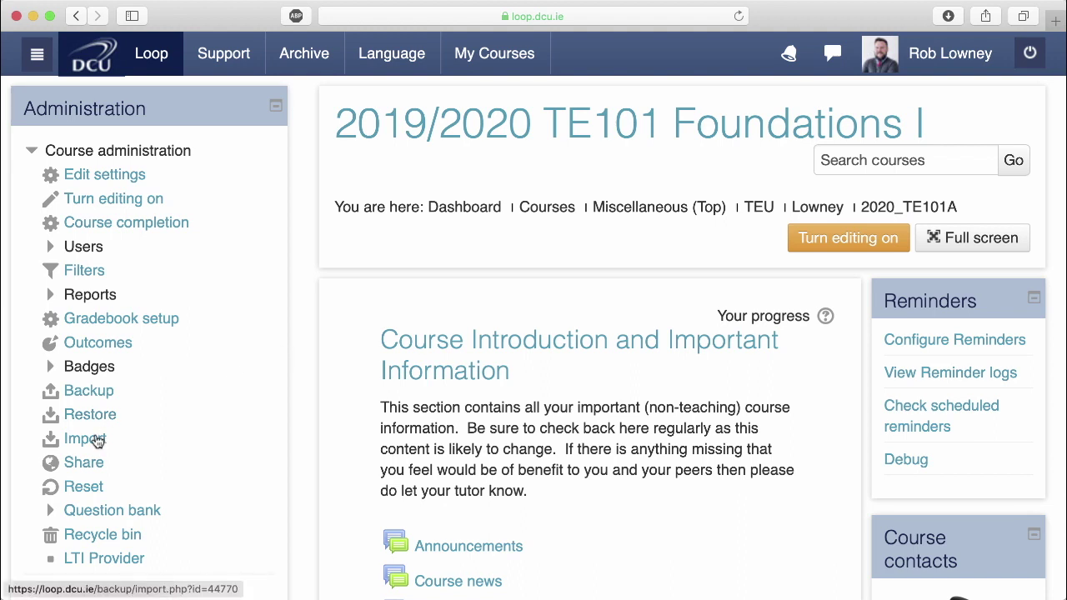
Open the course Import page from Course administration.
left_click(95, 441)
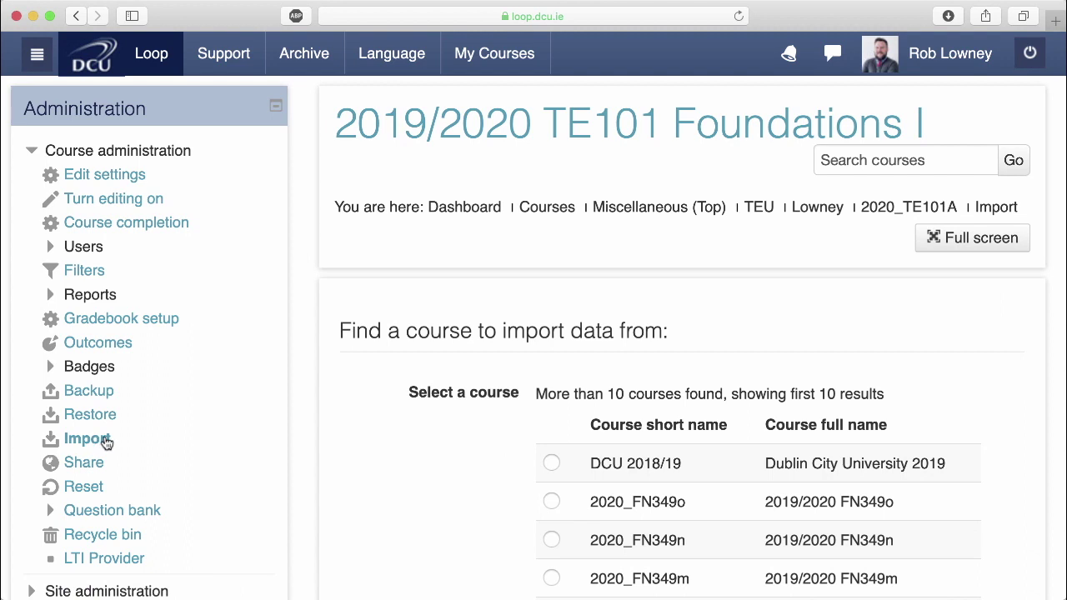
scroll(400, 455, "down", 5)
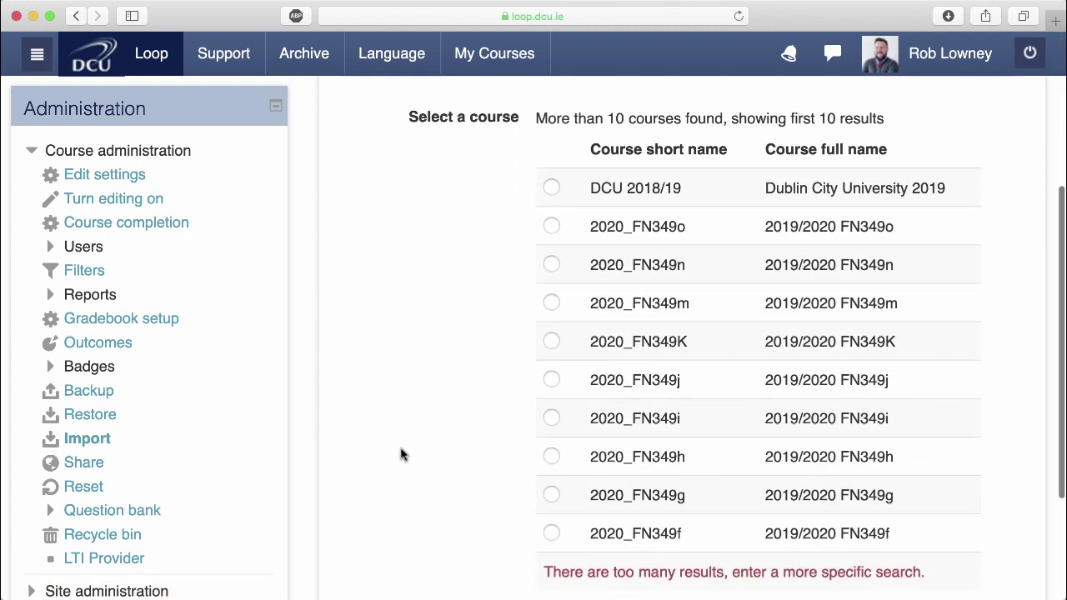
scroll(400, 455, "down", 3)
scroll(400, 454, "down", 1)
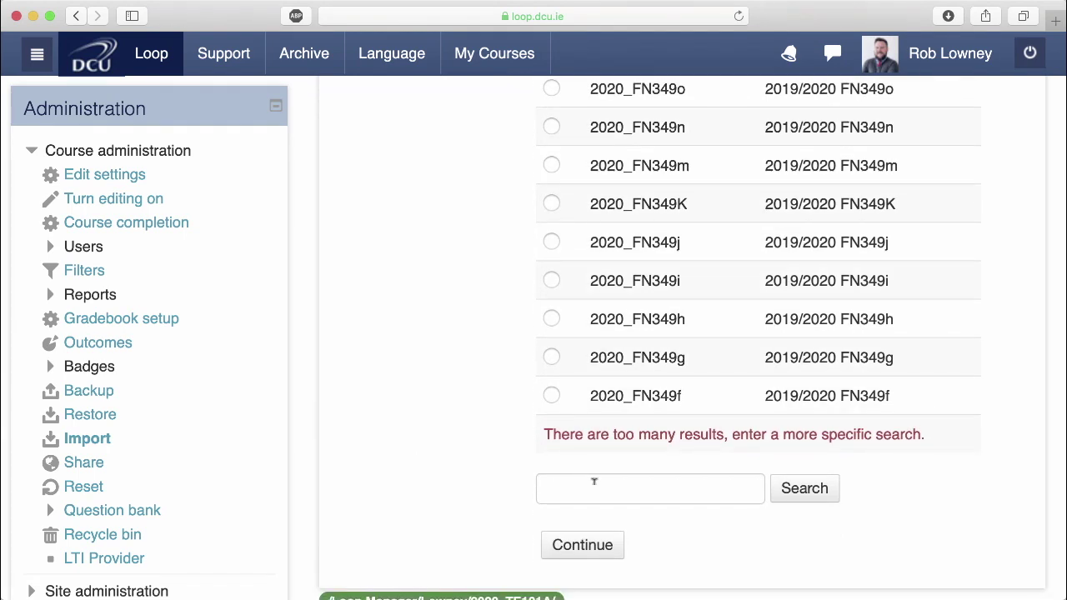
Search courses for '2019' and pick 2019_TE101 as the import source.
left_click(593, 481)
type("2019")
key("Return")
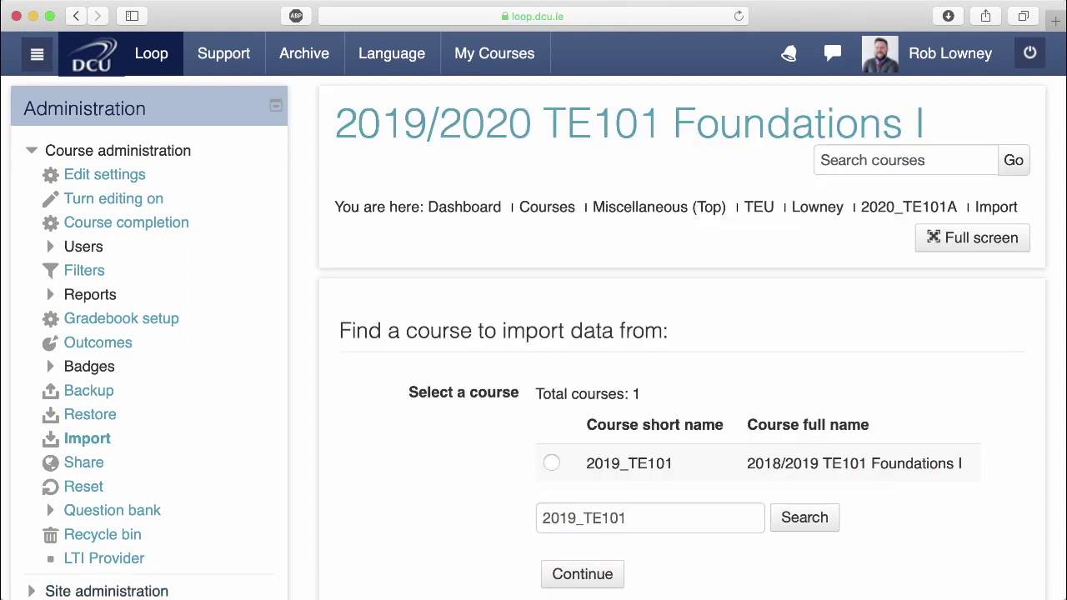
left_click(552, 463)
left_click(583, 574)
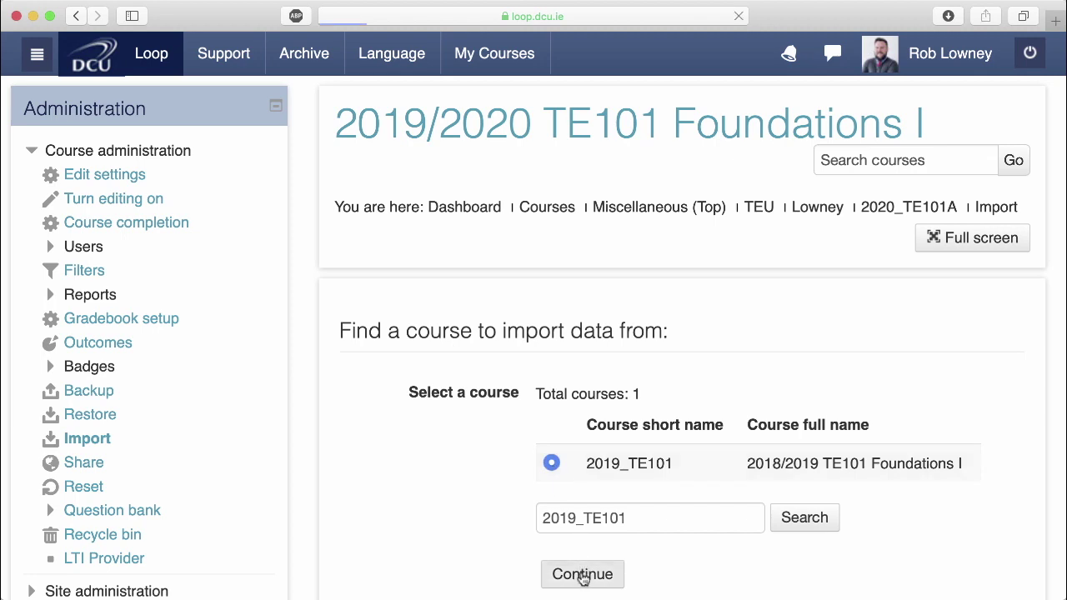
Exclude competencies, groups and groupings, calendar events, filters and blocks from the import settings.
scroll(584, 579, "down", 4)
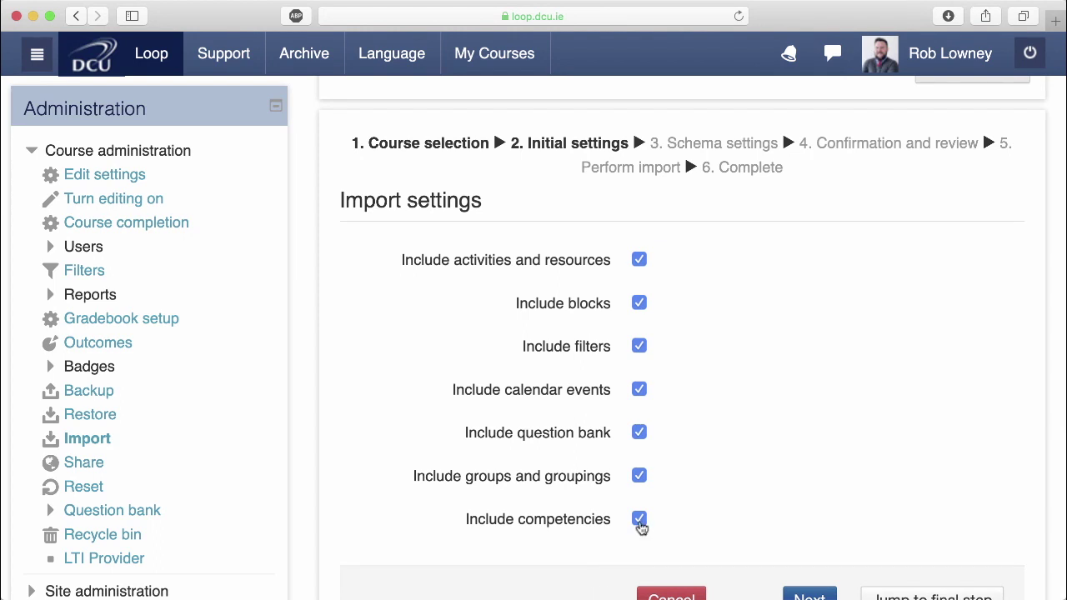
left_click(639, 522)
left_click(639, 480)
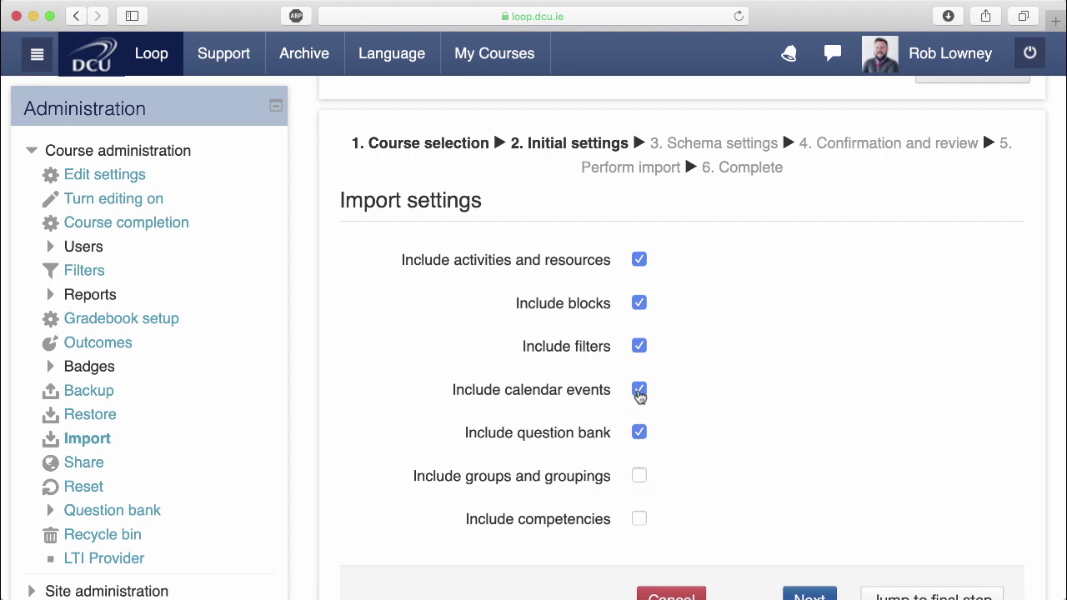
left_click(639, 392)
left_click(640, 348)
left_click(642, 307)
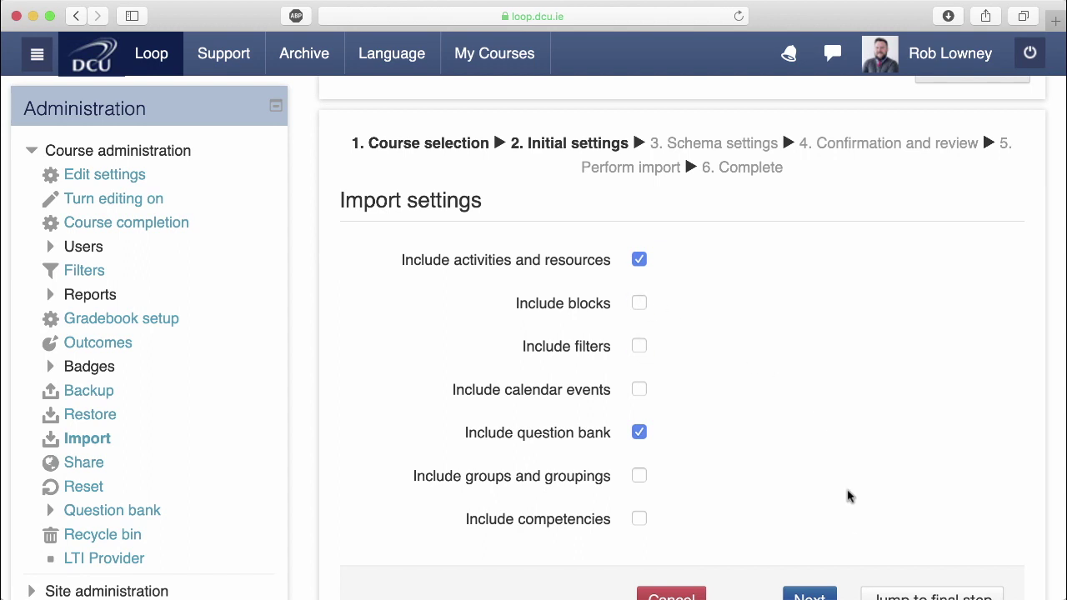
scroll(849, 521, "down", 3)
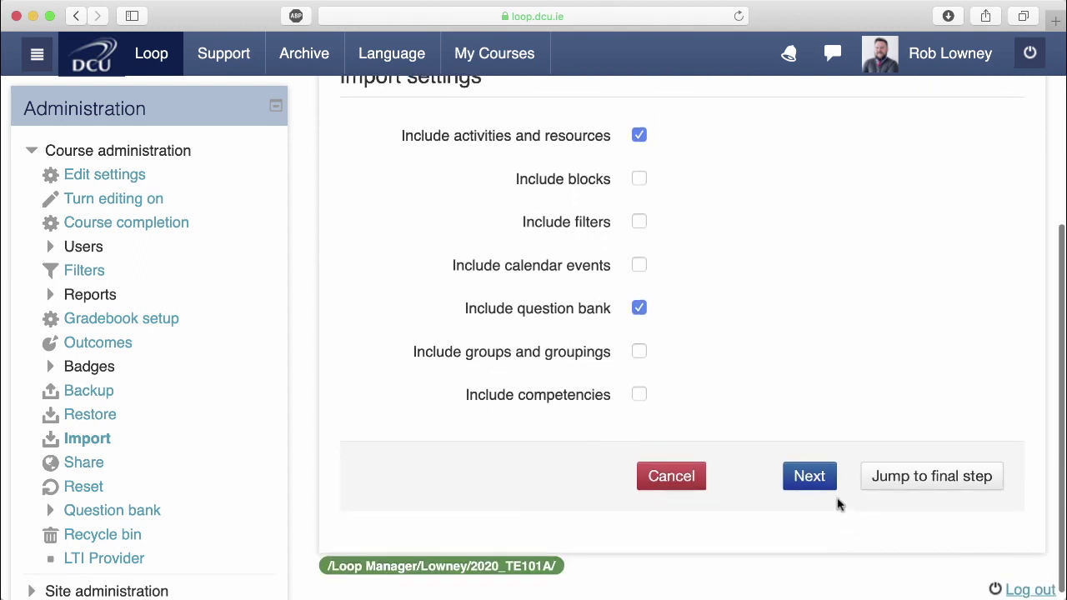
left_click(810, 476)
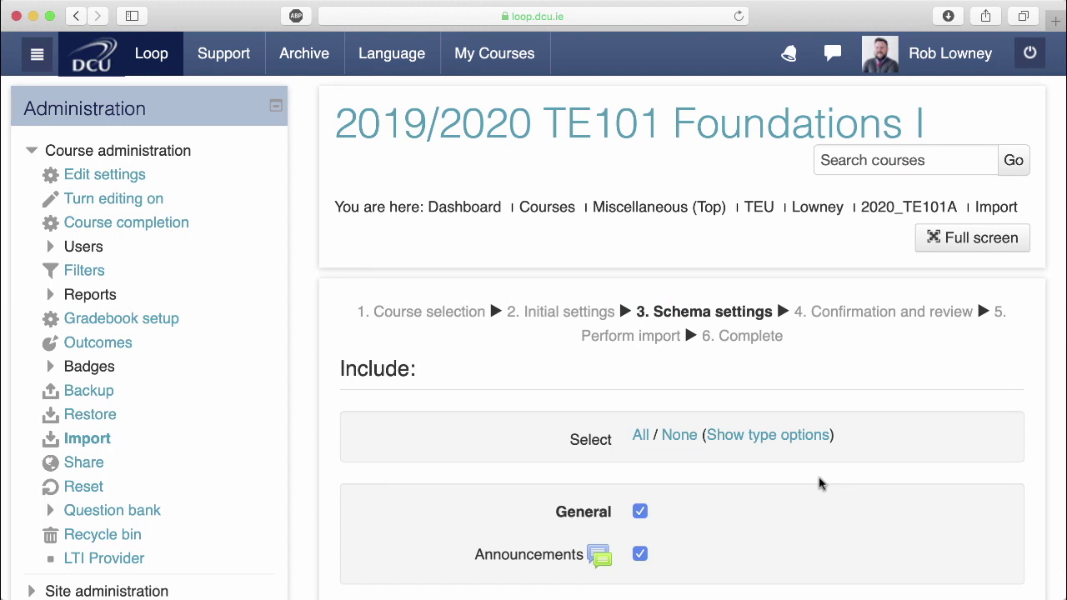
Deselect the Module Assessment section in schema settings, leaving all other sections selected.
scroll(819, 483, "down", 5)
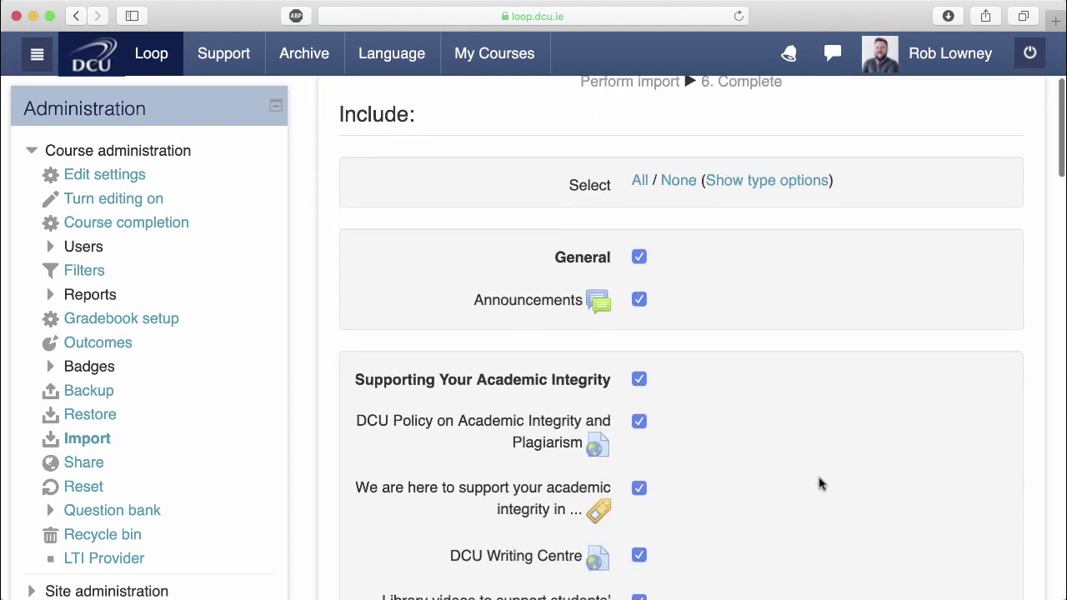
scroll(819, 483, "down", 3)
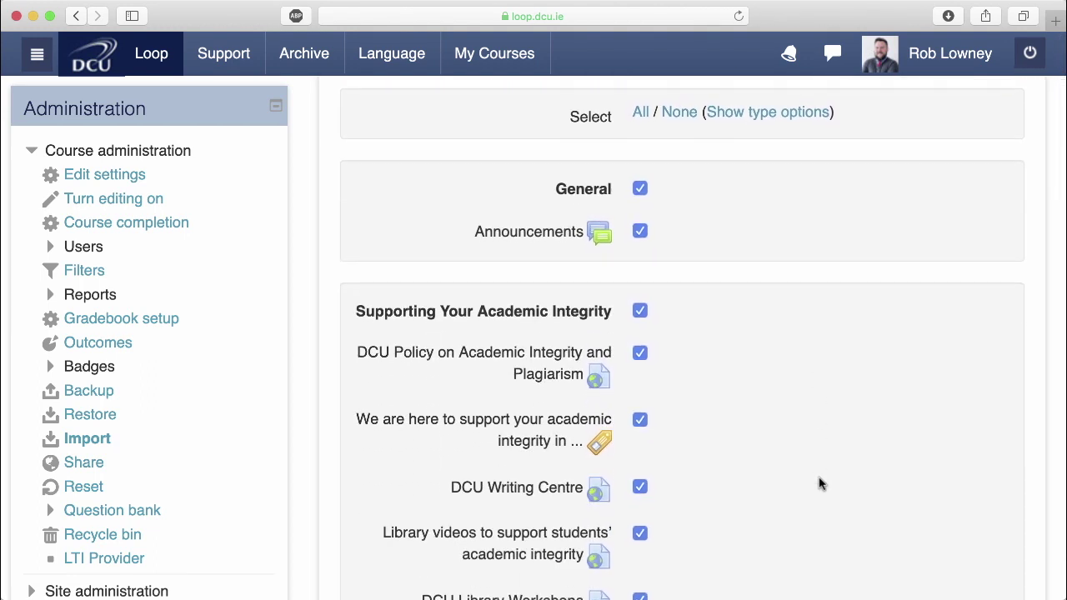
scroll(819, 484, "down", 9)
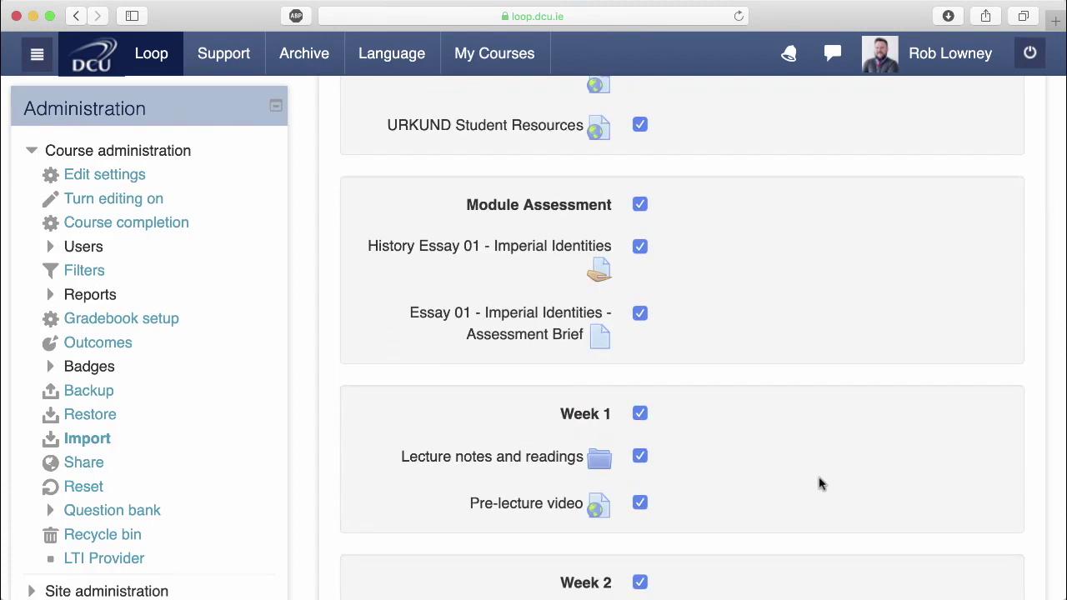
left_click(640, 208)
scroll(753, 447, "down", 15)
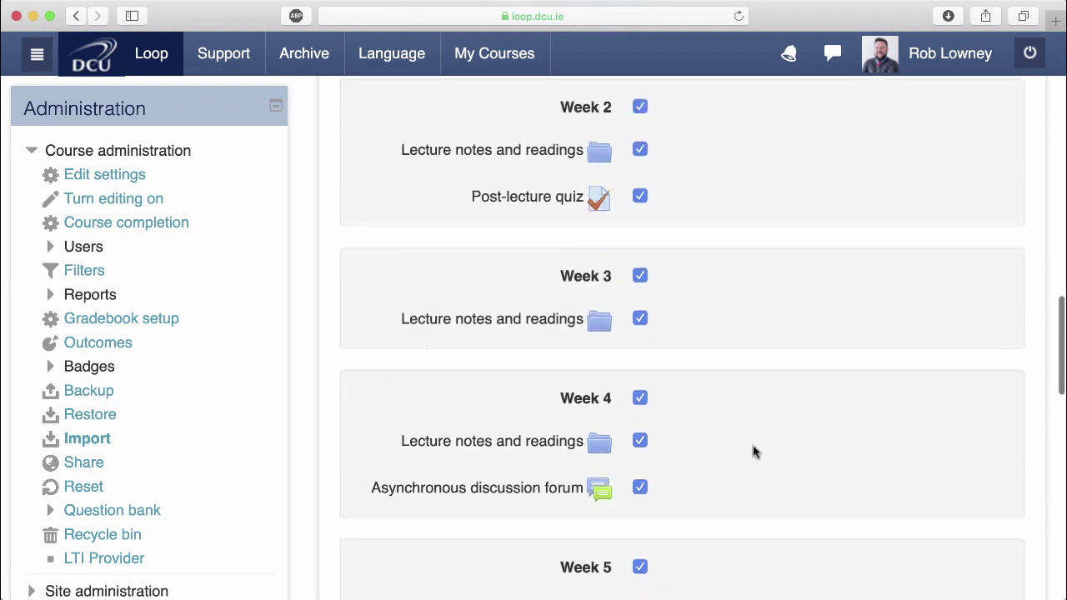
scroll(753, 449, "down", 7)
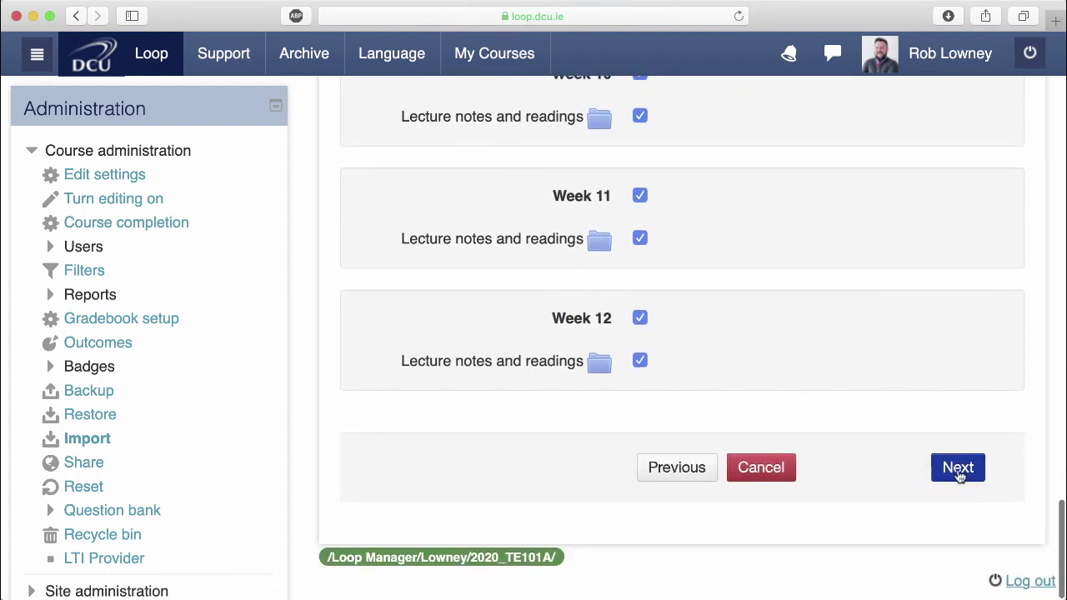
Review the import confirmation, perform the import, and continue back to the 2019/2020 course.
left_click(958, 470)
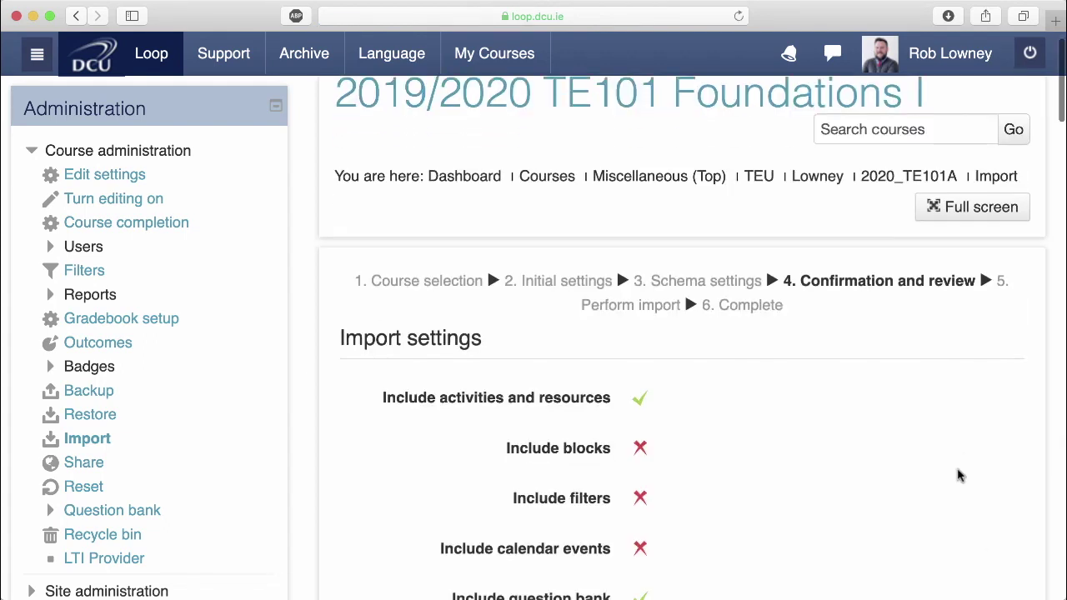
scroll(959, 474, "down", 10)
scroll(958, 475, "down", 12)
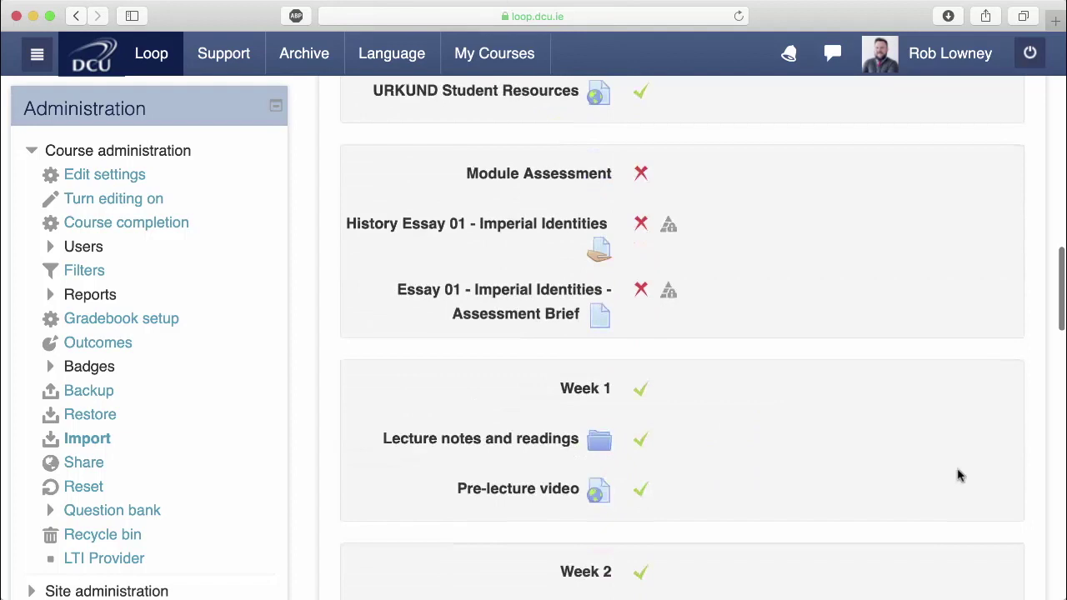
scroll(958, 475, "down", 15)
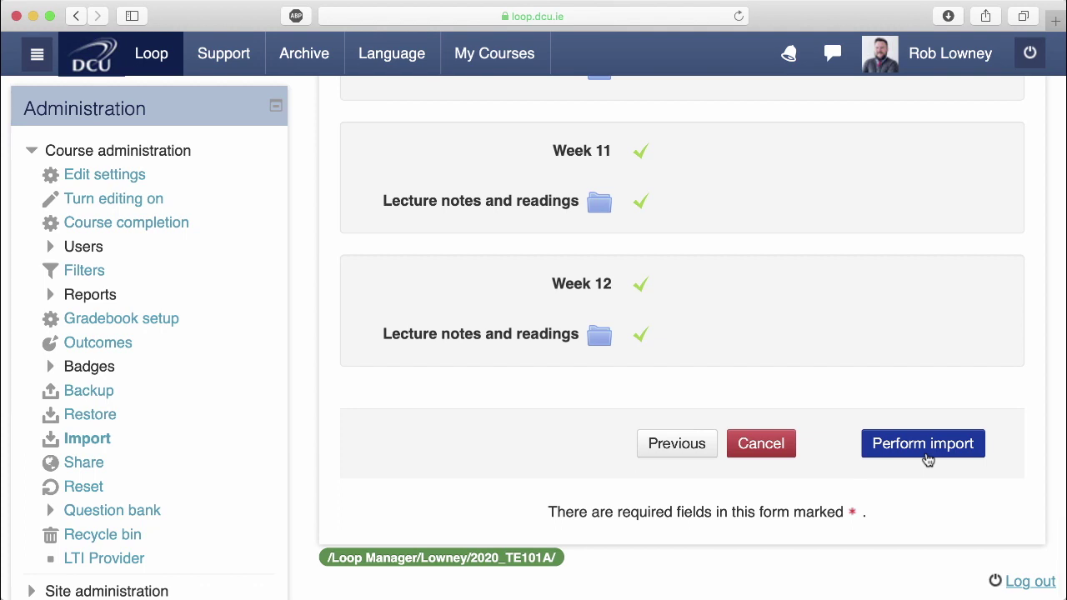
left_click(928, 460)
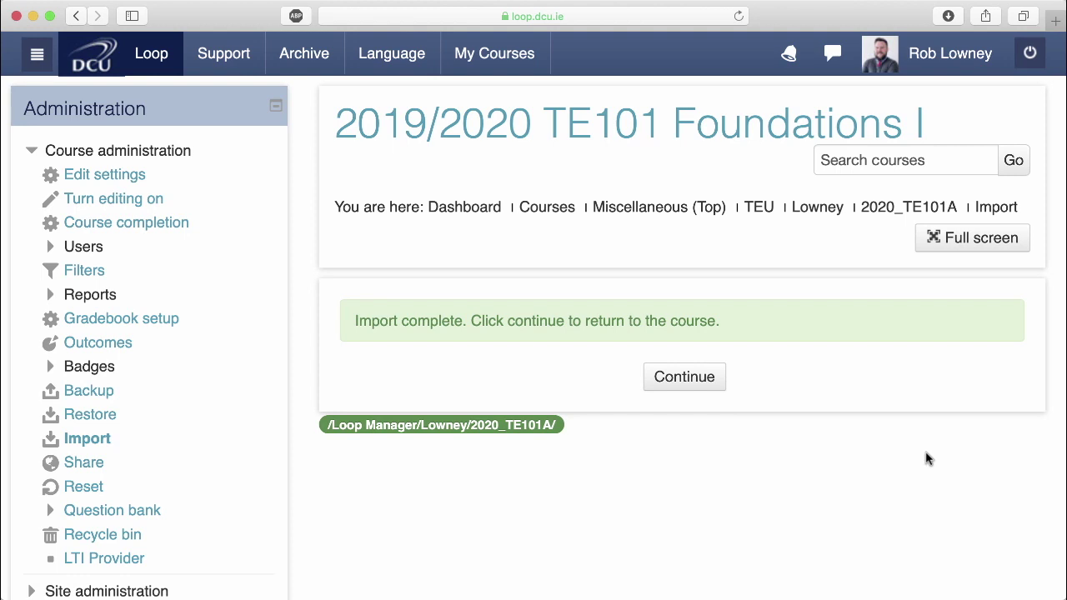
left_click(673, 378)
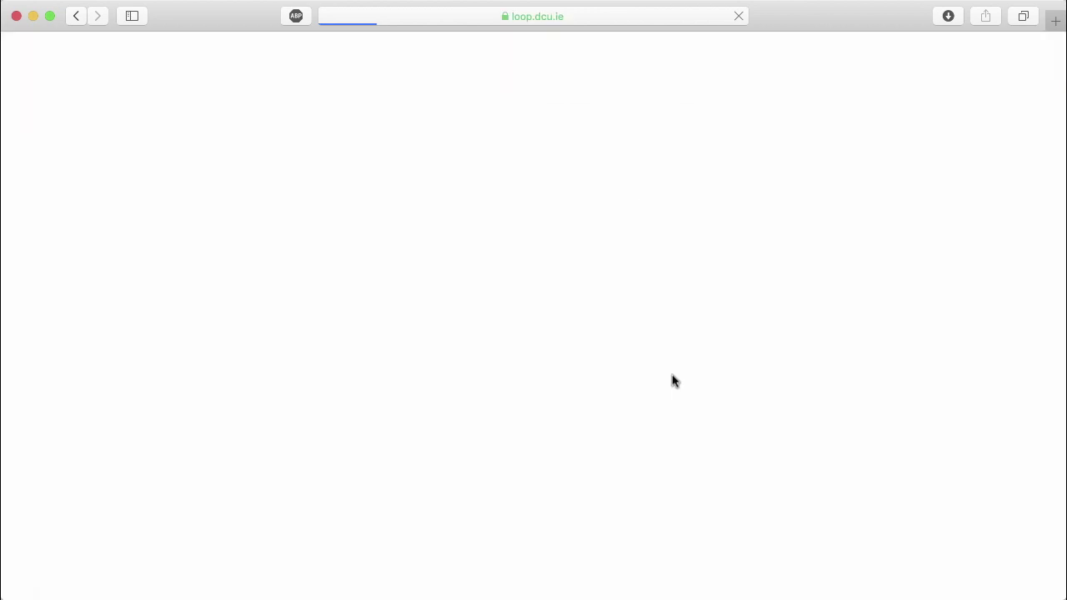
Expand and collapse Supporting Your Academic Integrity, Week 1 and Week 2, then expand Section 2.
scroll(674, 380, "down", 10)
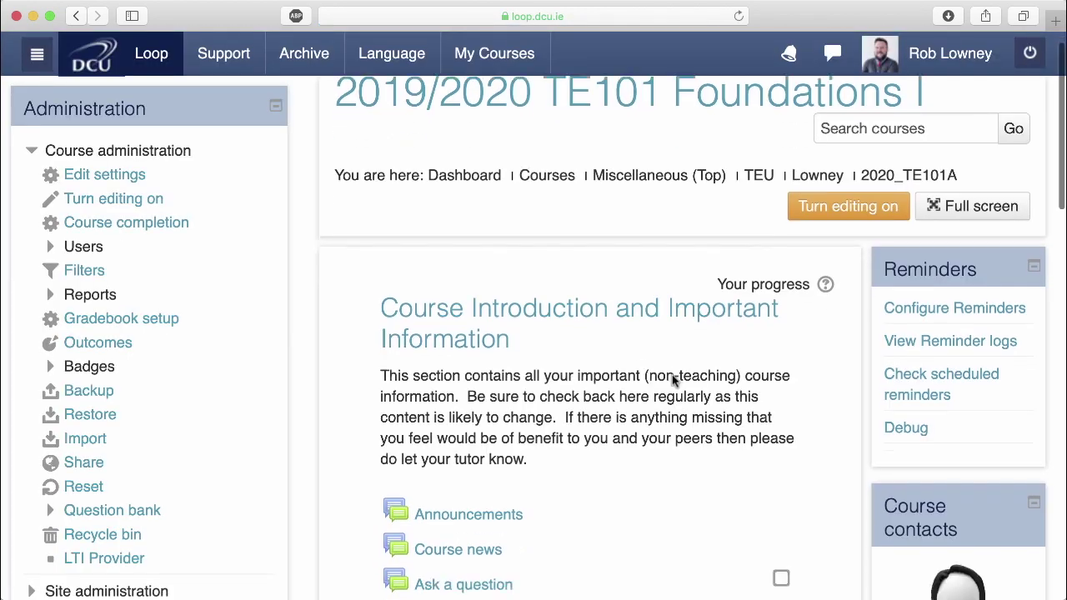
scroll(673, 380, "down", 4)
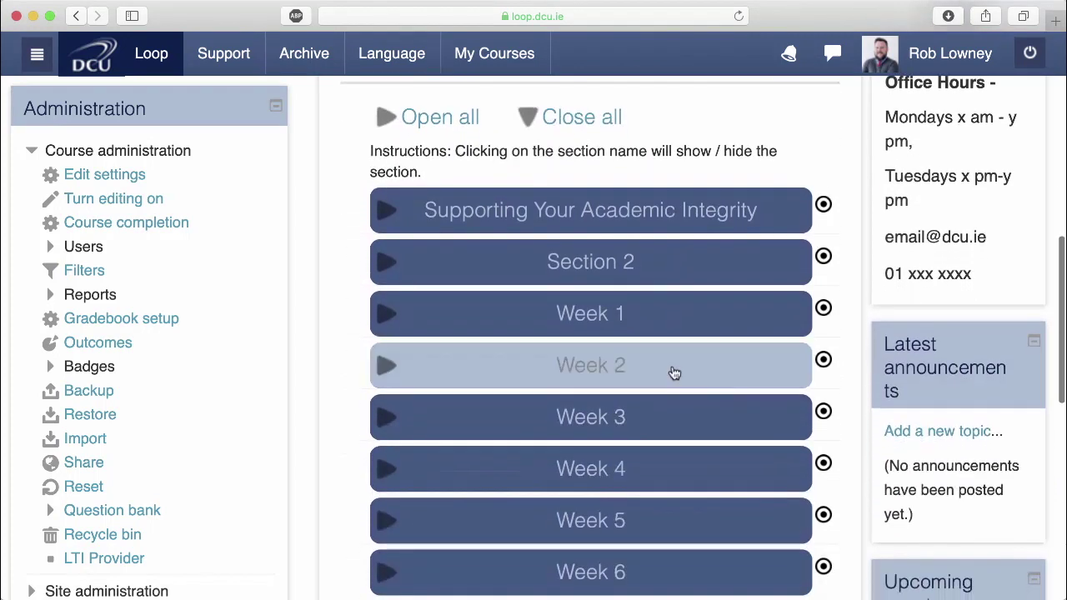
left_click(682, 218)
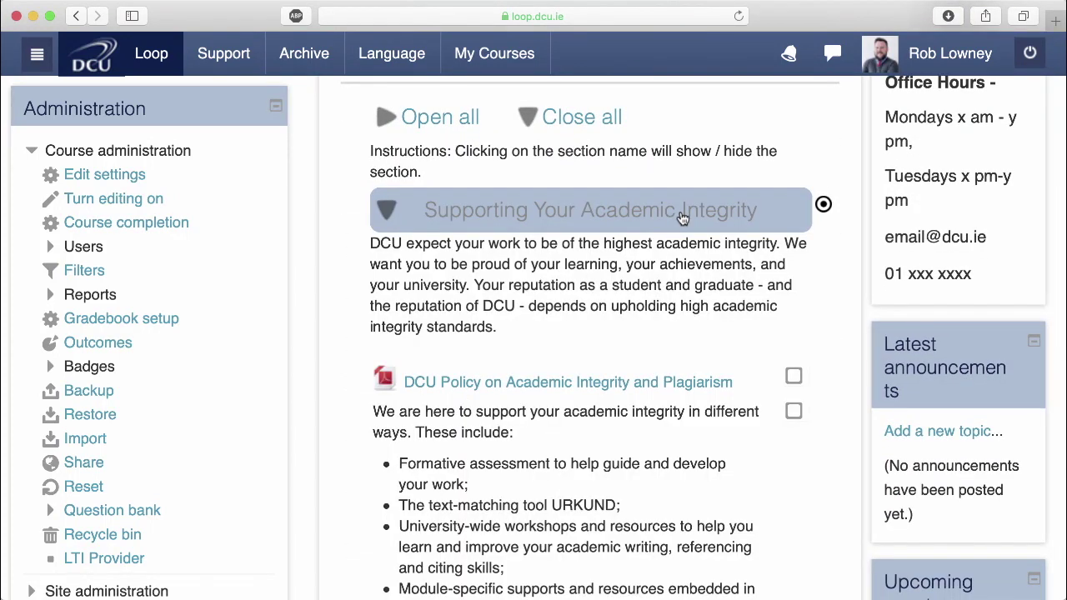
left_click(681, 216)
left_click(648, 313)
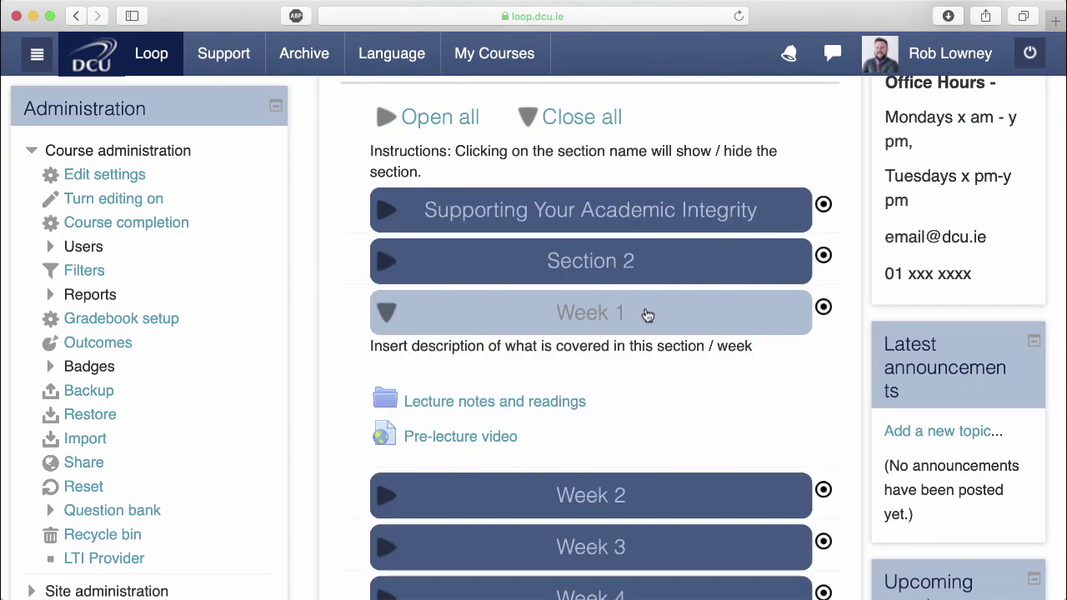
left_click(647, 313)
left_click(633, 363)
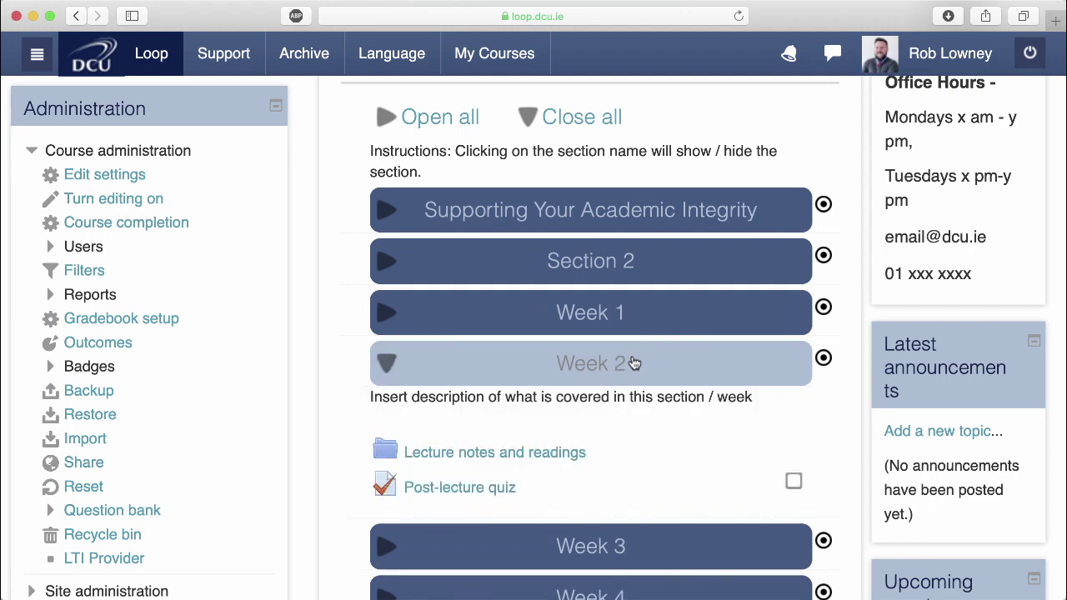
left_click(634, 364)
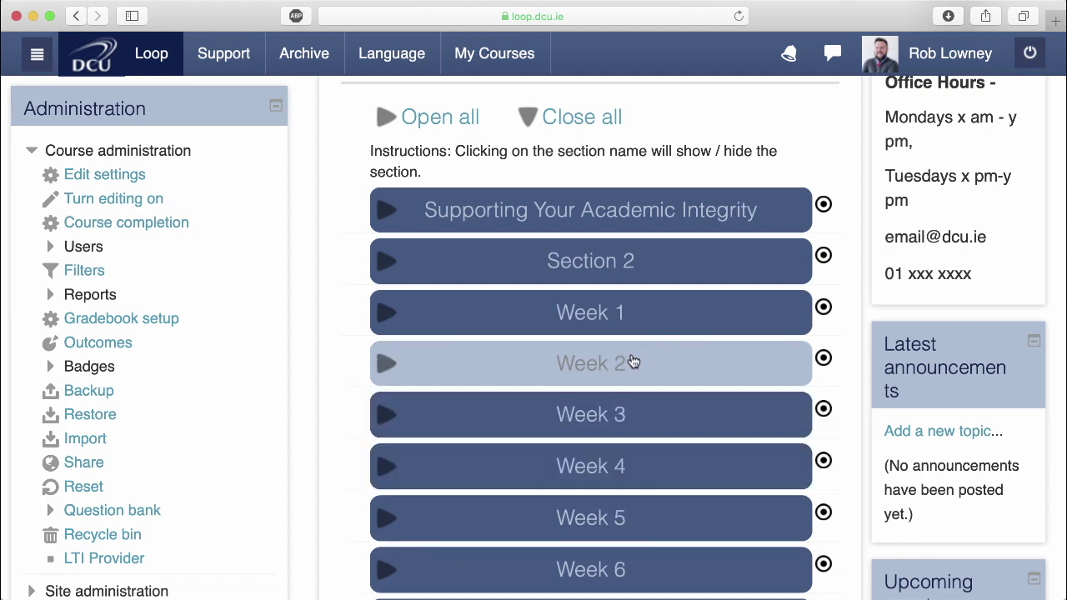
left_click(634, 271)
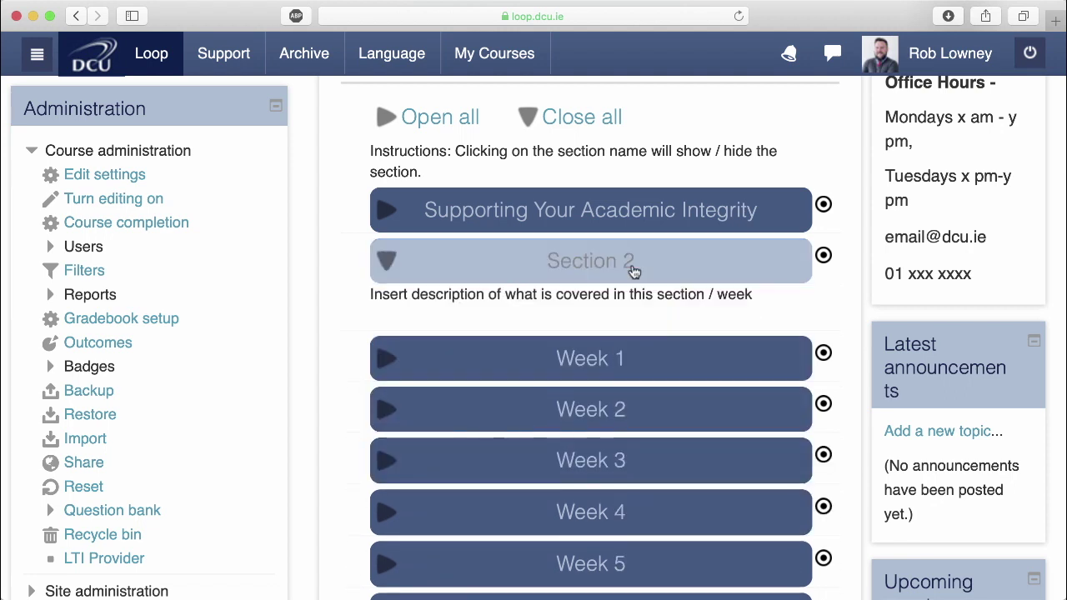